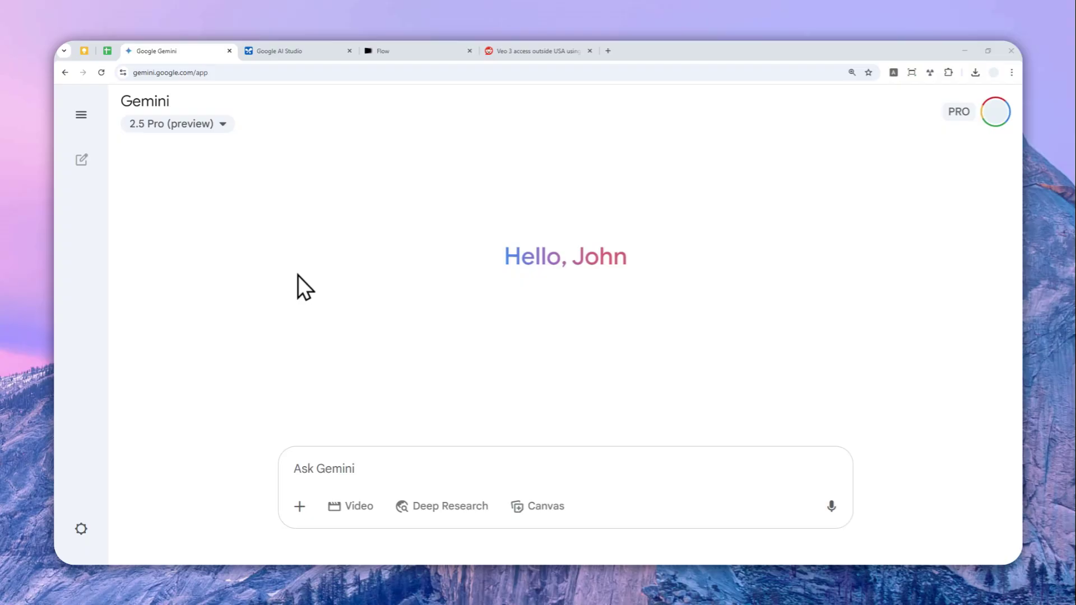
Turn on Veo 2 video mode in Gemini and type the prompt 'A cat cleaning itself'
click(181, 73)
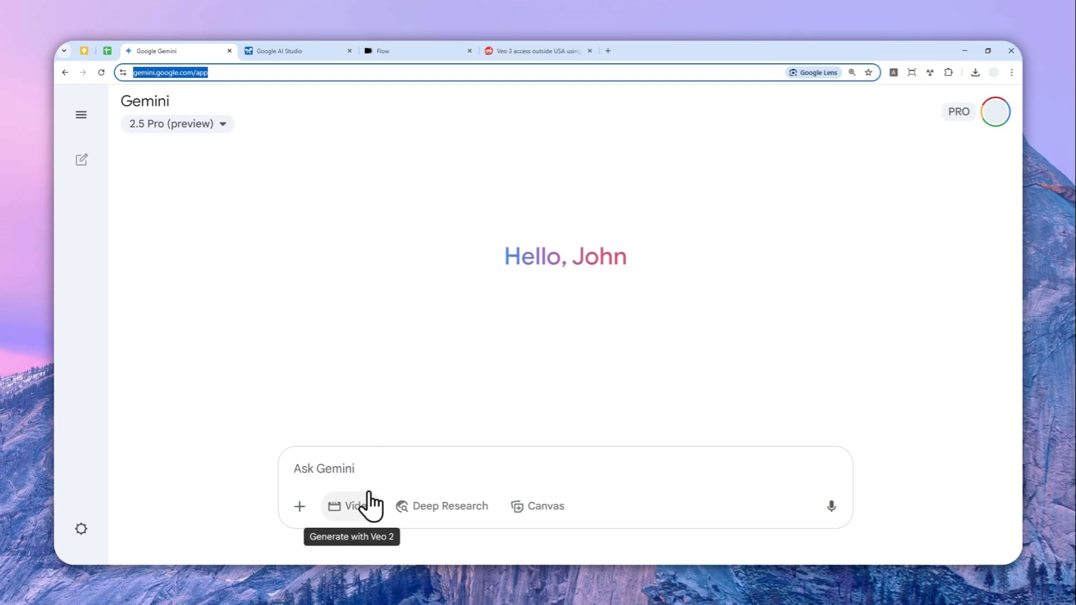
click(352, 507)
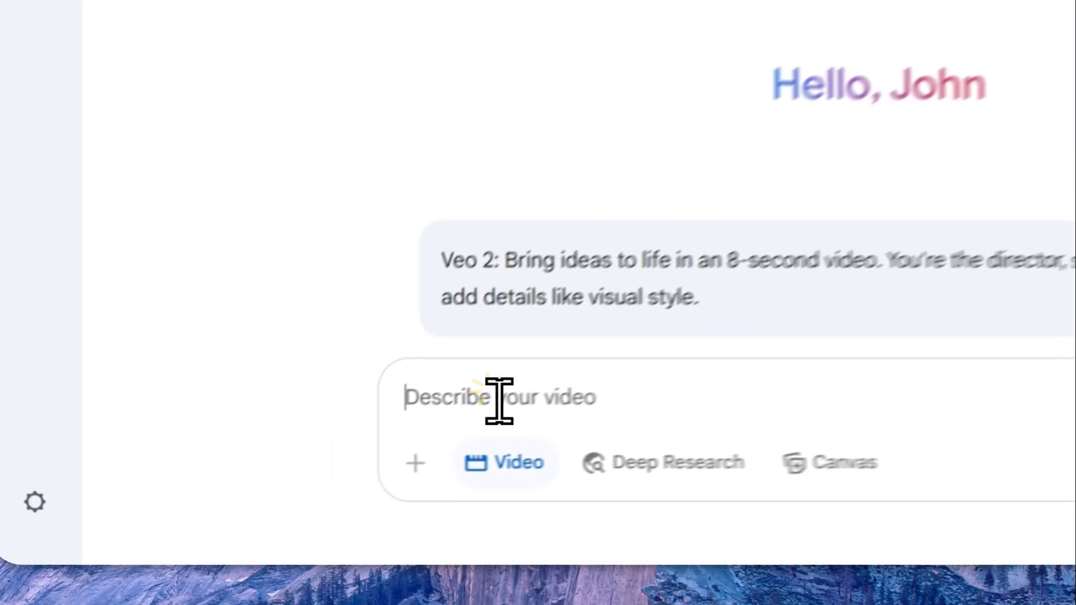
text(A cat cleaning itself)
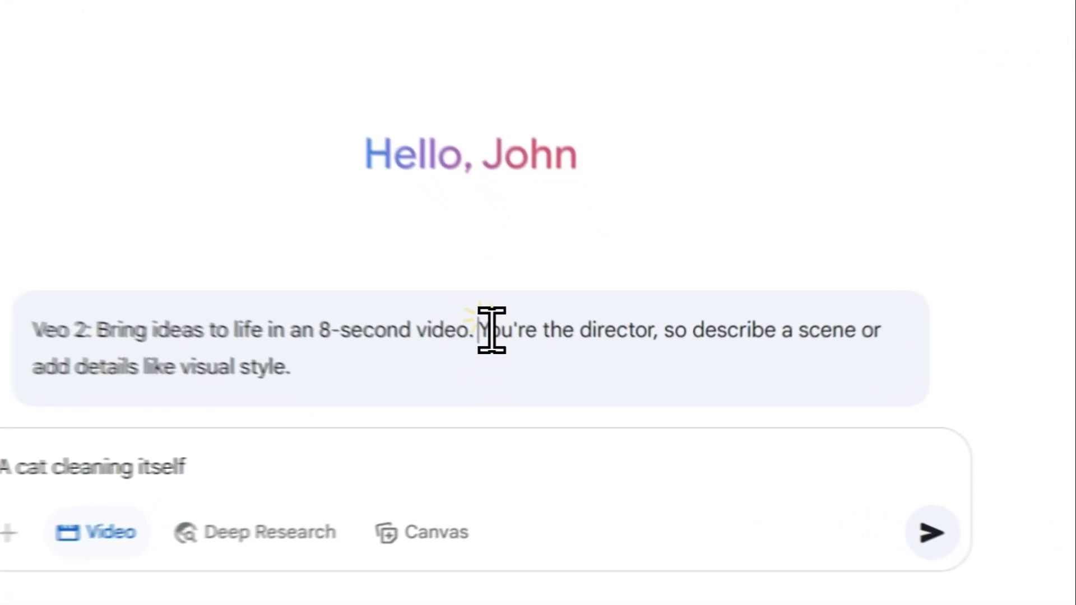
Highlight the phrase 'You're the director' in the Veo 2 intro
drag(570, 391, 676, 390)
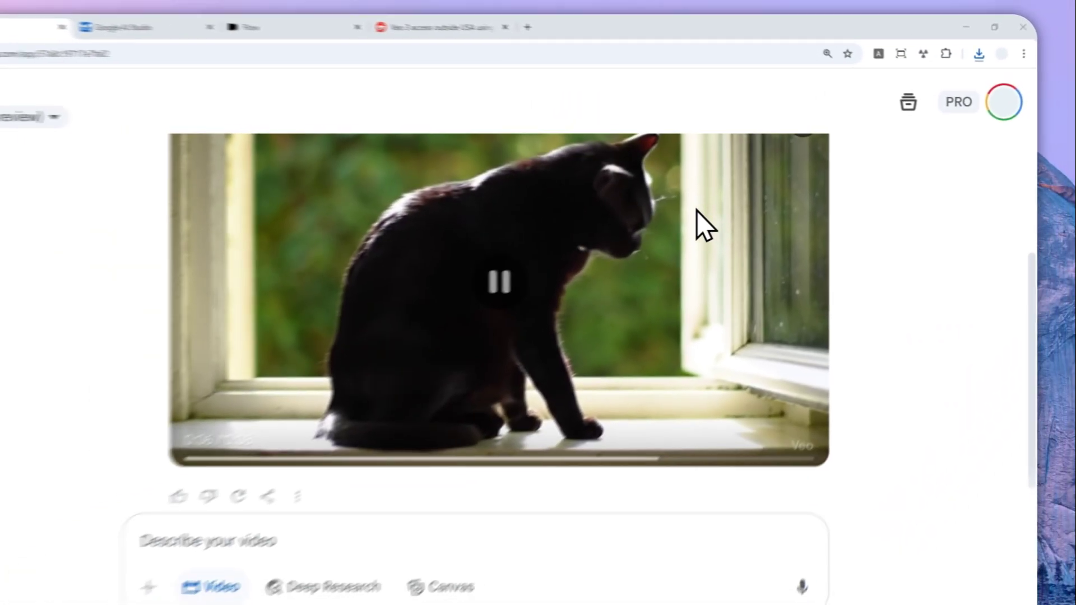
scroll(612, 248, down, 1)
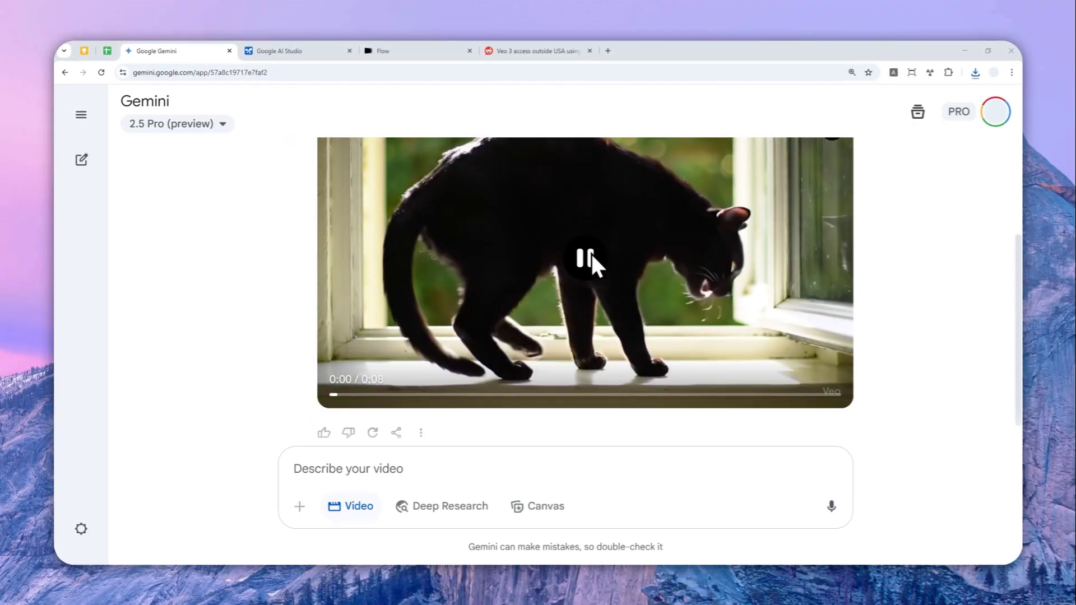
scroll(673, 308, up, 3)
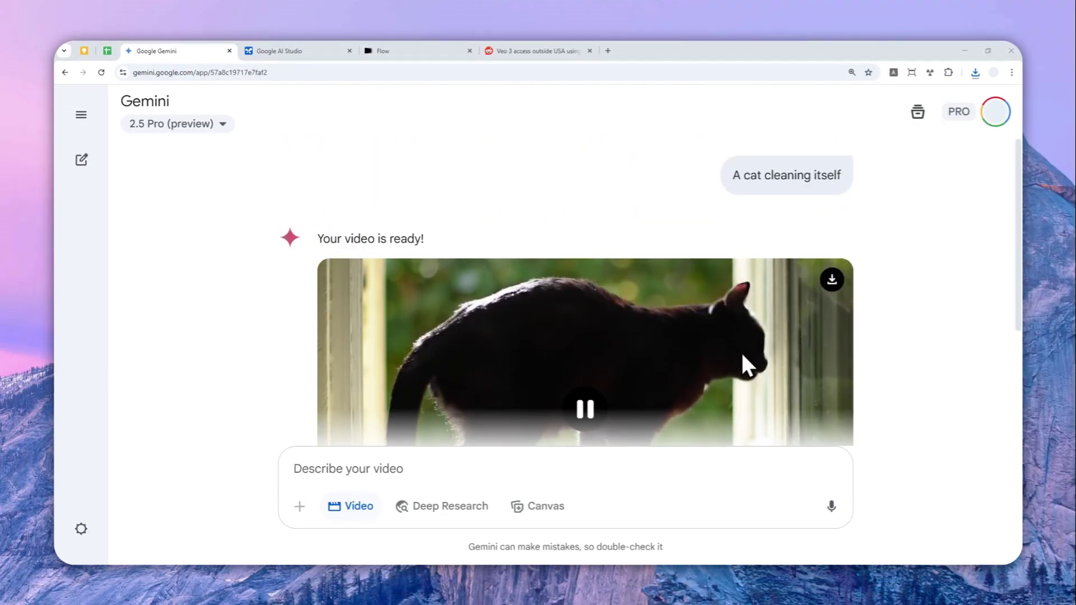
scroll(742, 352, down, 3)
scroll(740, 350, up, 1)
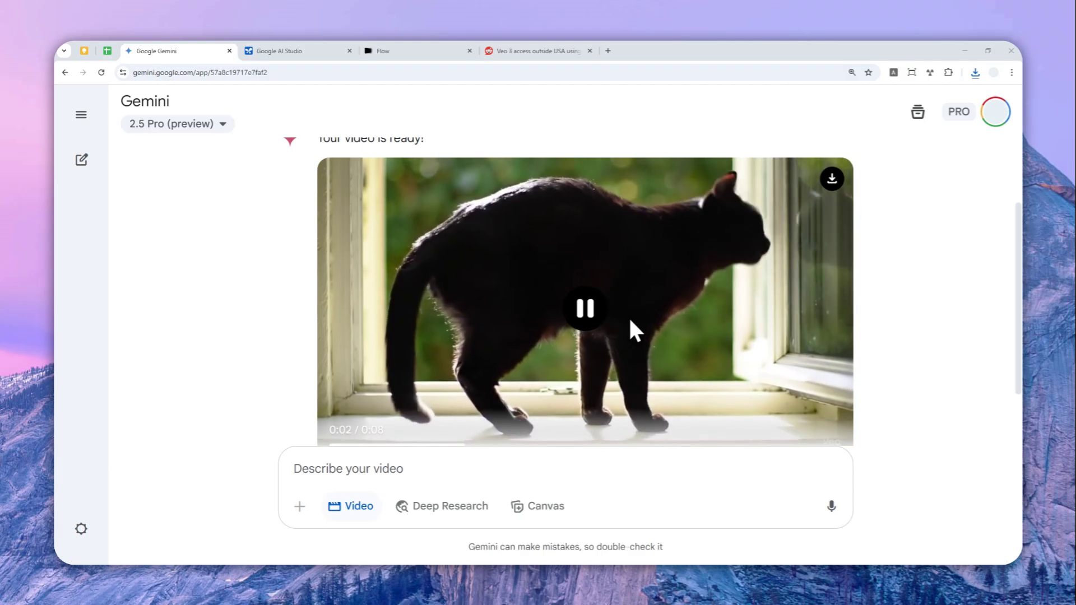
scroll(701, 320, down, 1)
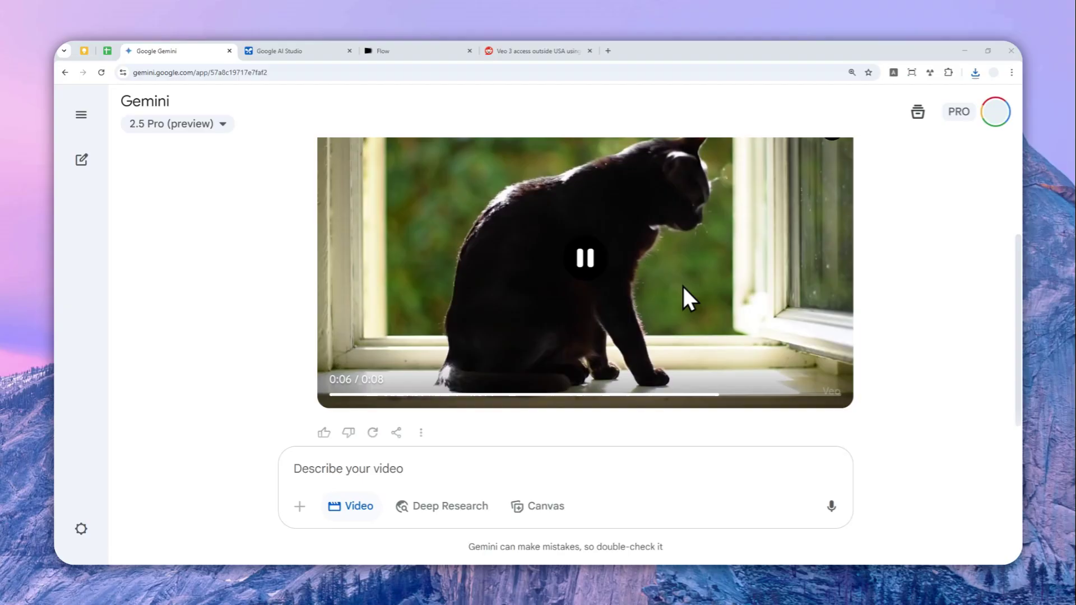
scroll(701, 269, up, 1)
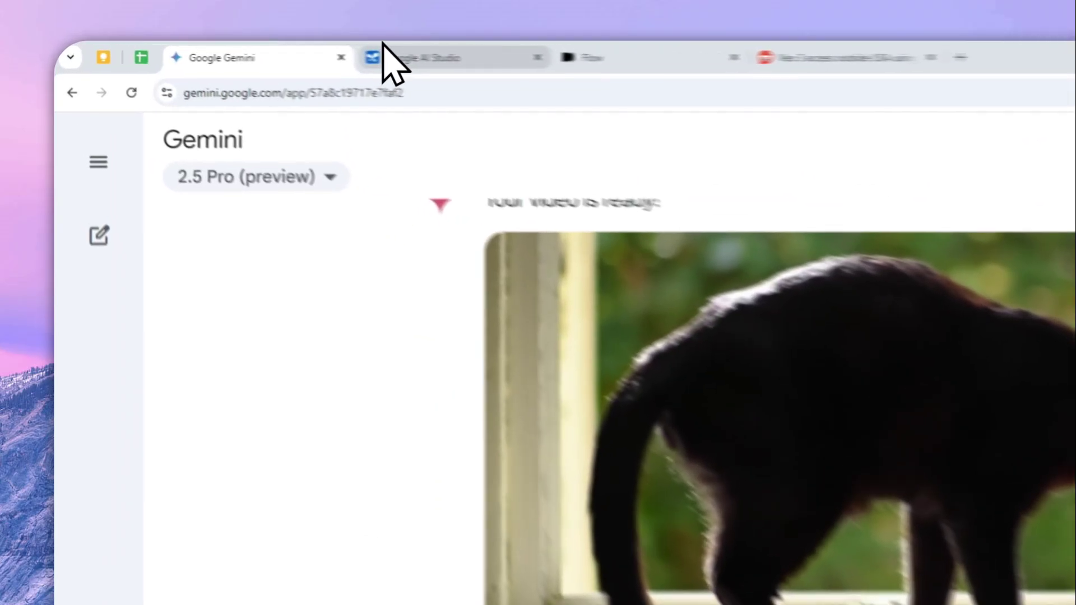
Go through AI Studio's Stream and Generate Media sections to the Veo 2 Generate Video page
click(251, 51)
click(100, 168)
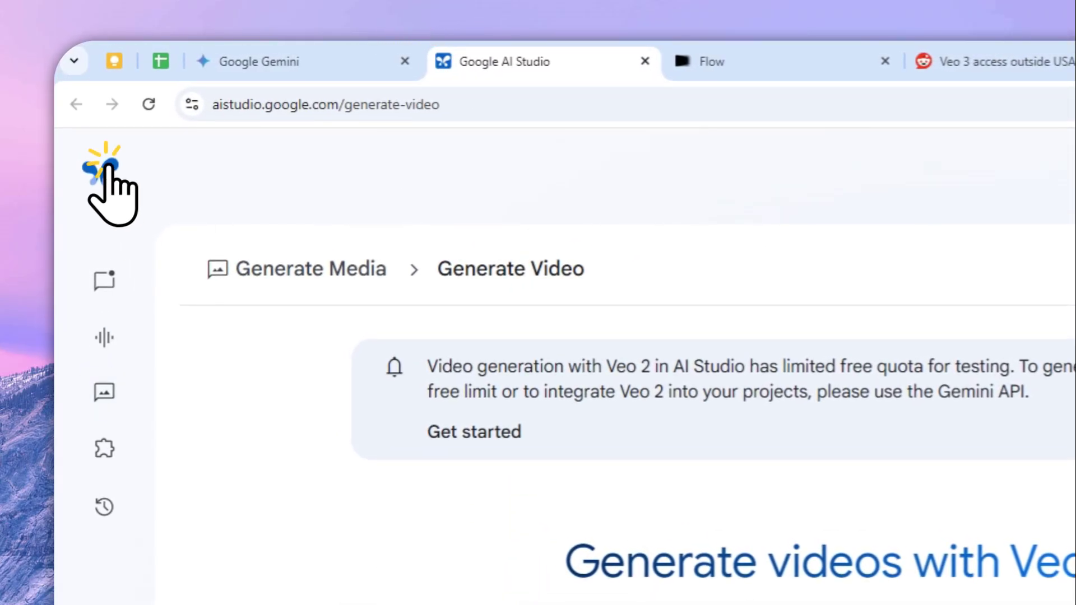
click(390, 101)
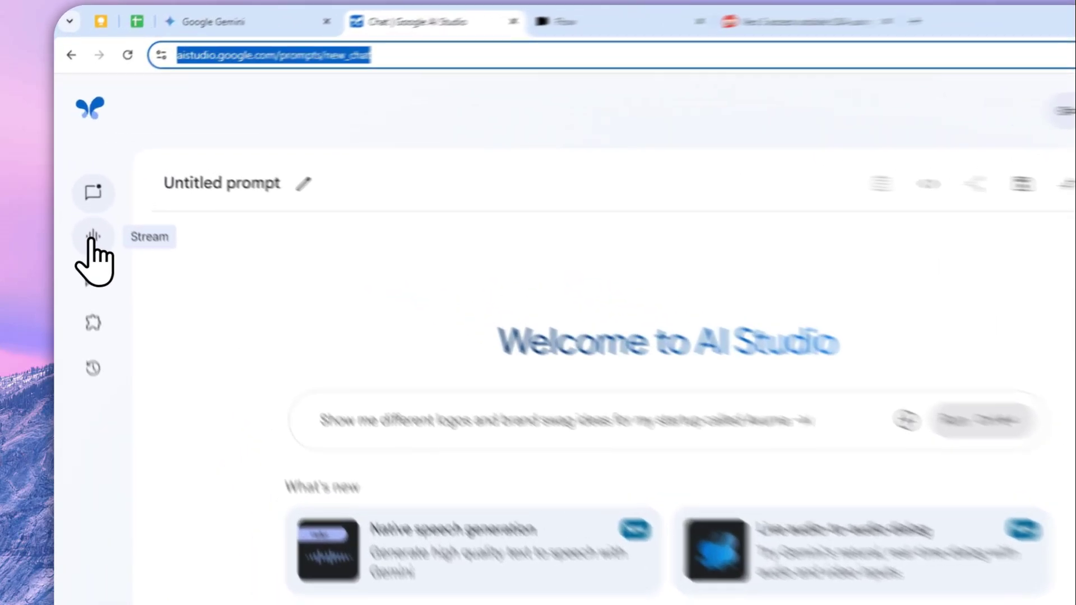
click(79, 189)
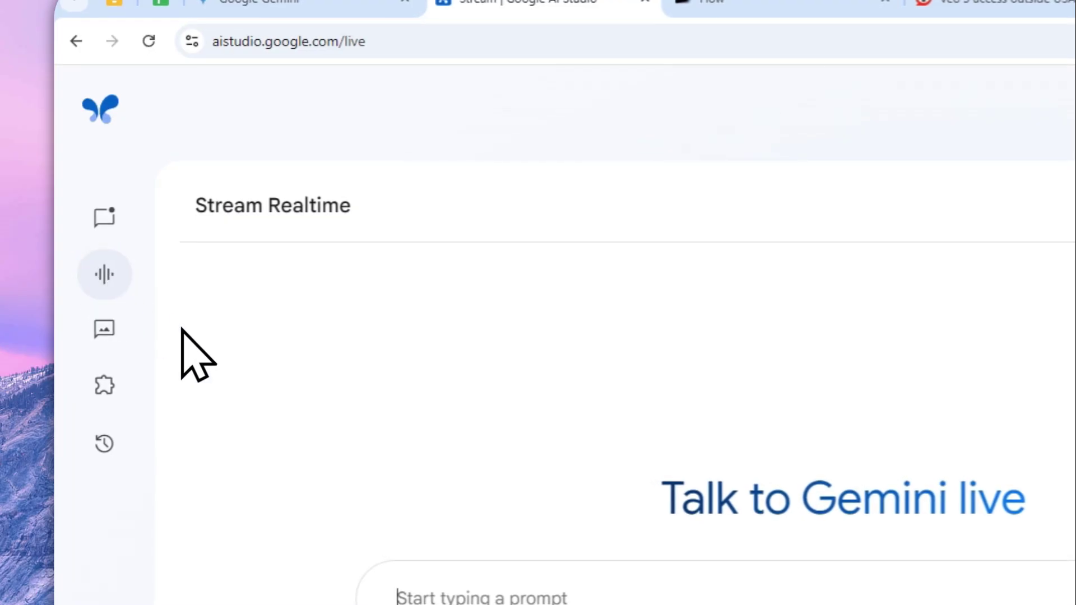
click(110, 330)
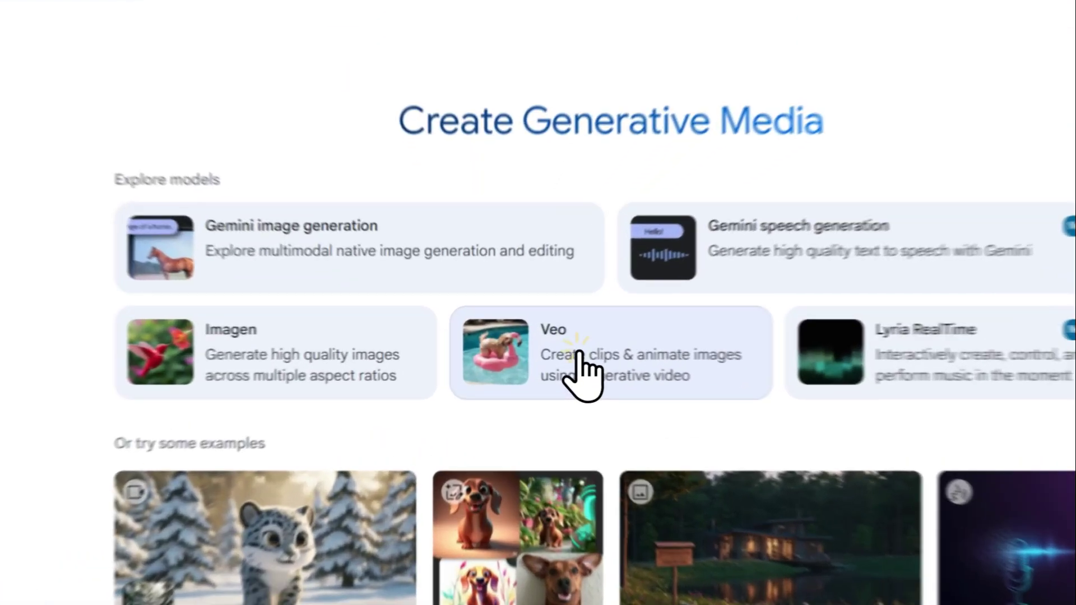
click(555, 350)
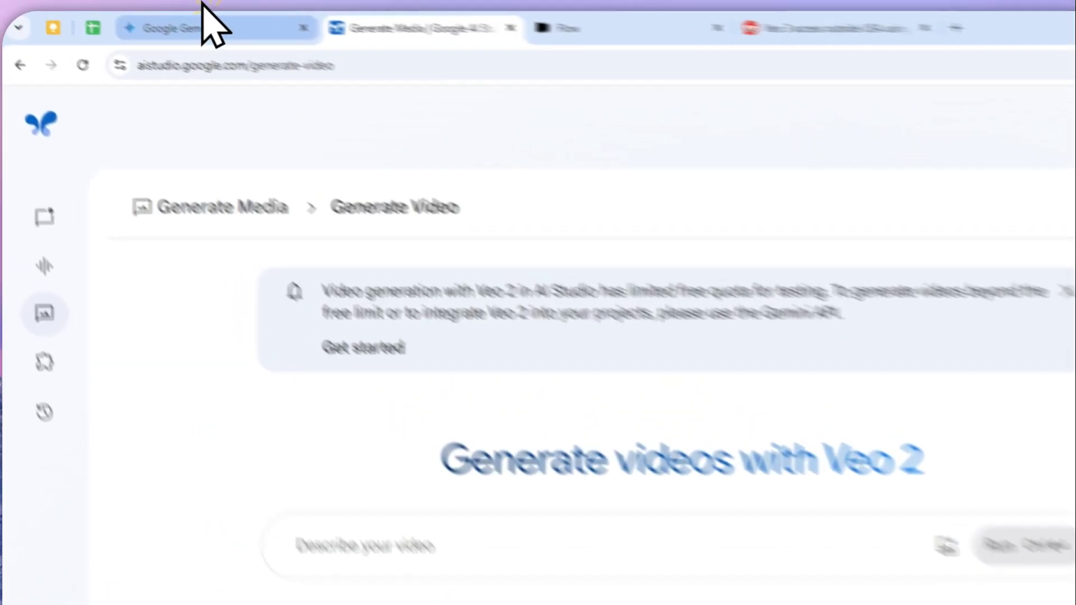
click(174, 50)
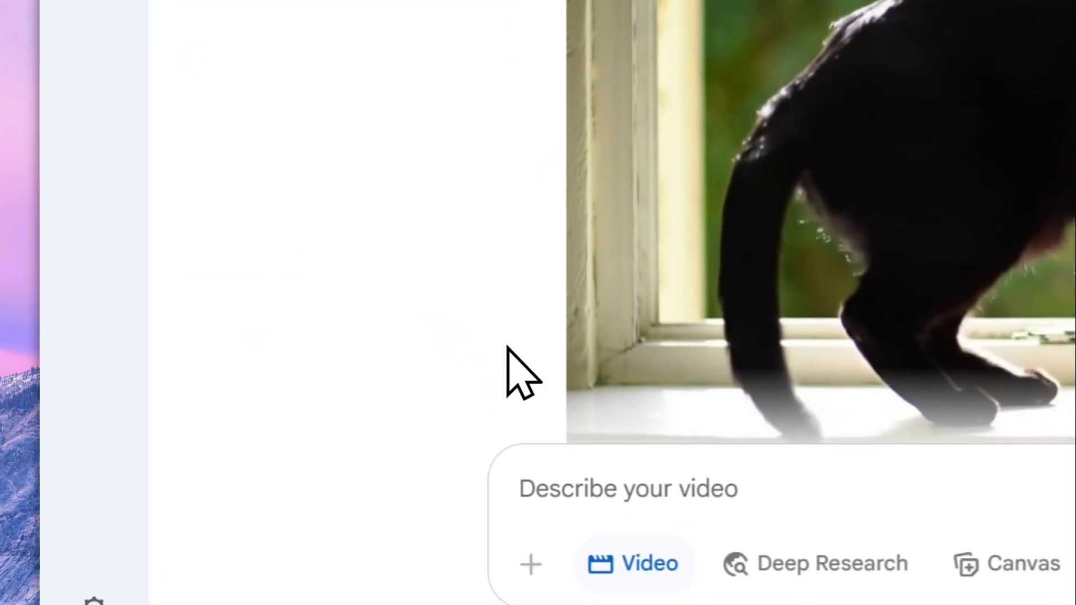
scroll(557, 404, down, 2)
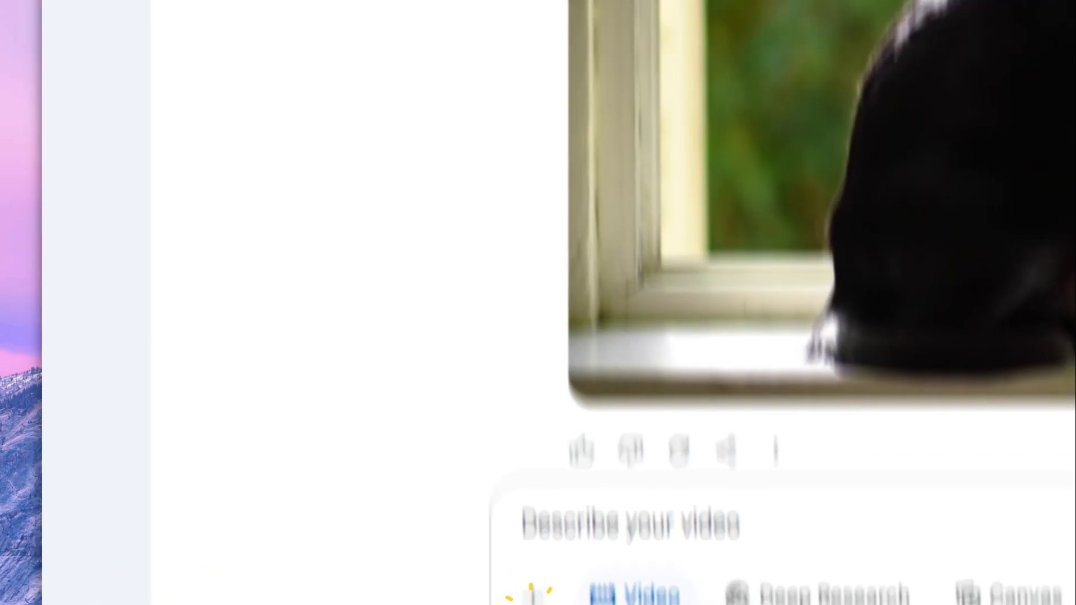
click(519, 17)
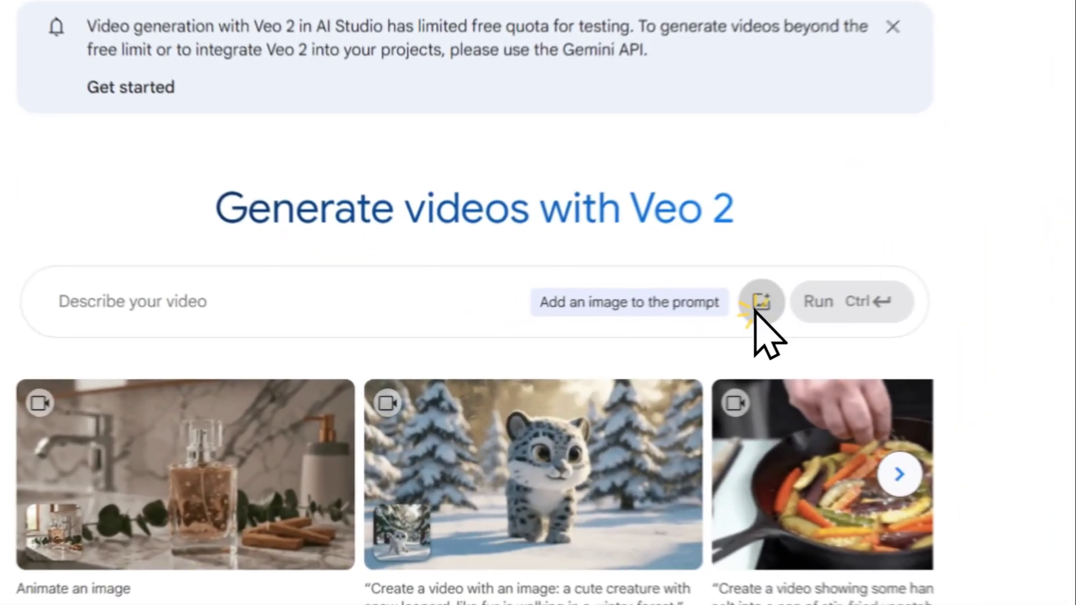
Upload the orange cat photo cat-3059075_1280 as the video's starting image
click(605, 351)
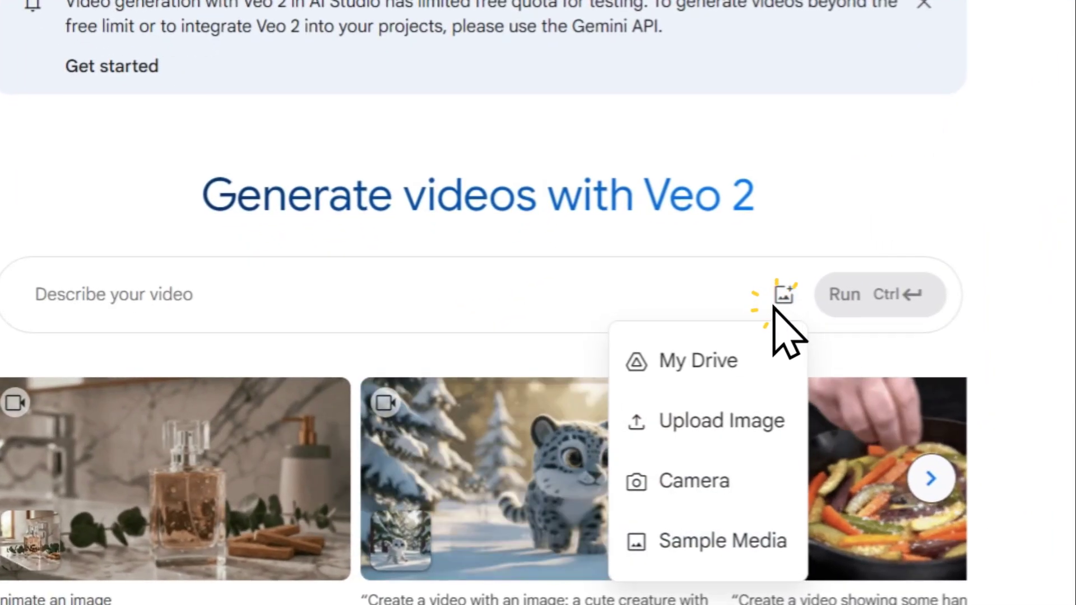
click(709, 426)
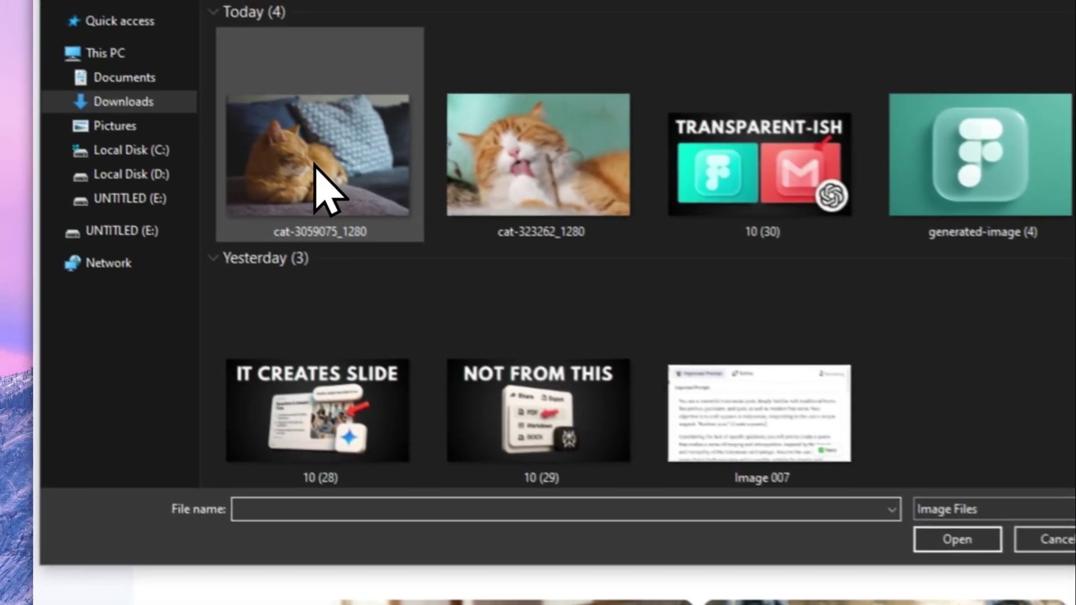
click(316, 167)
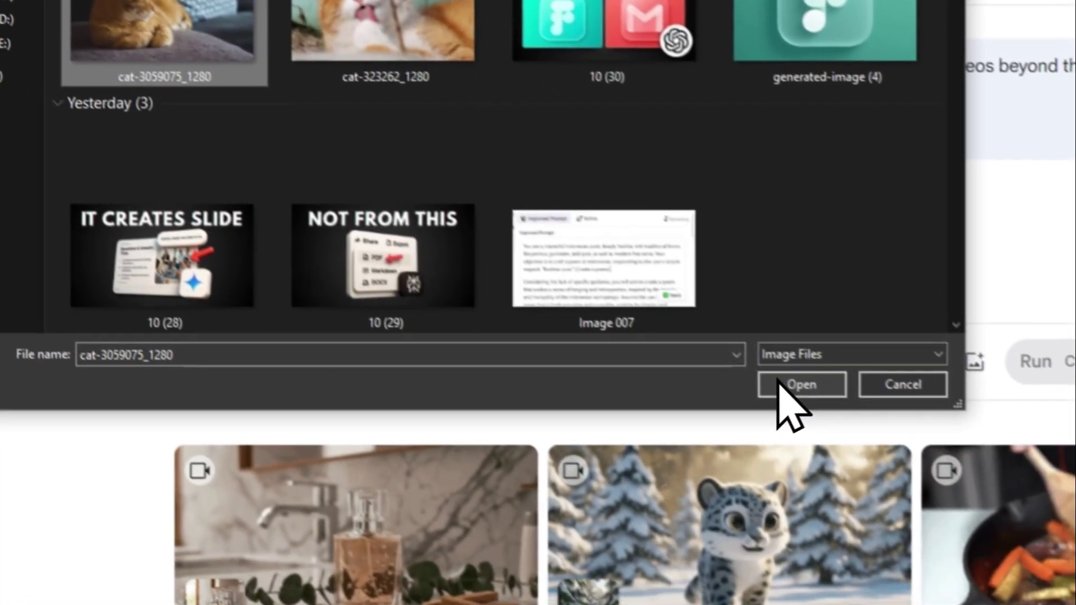
click(802, 385)
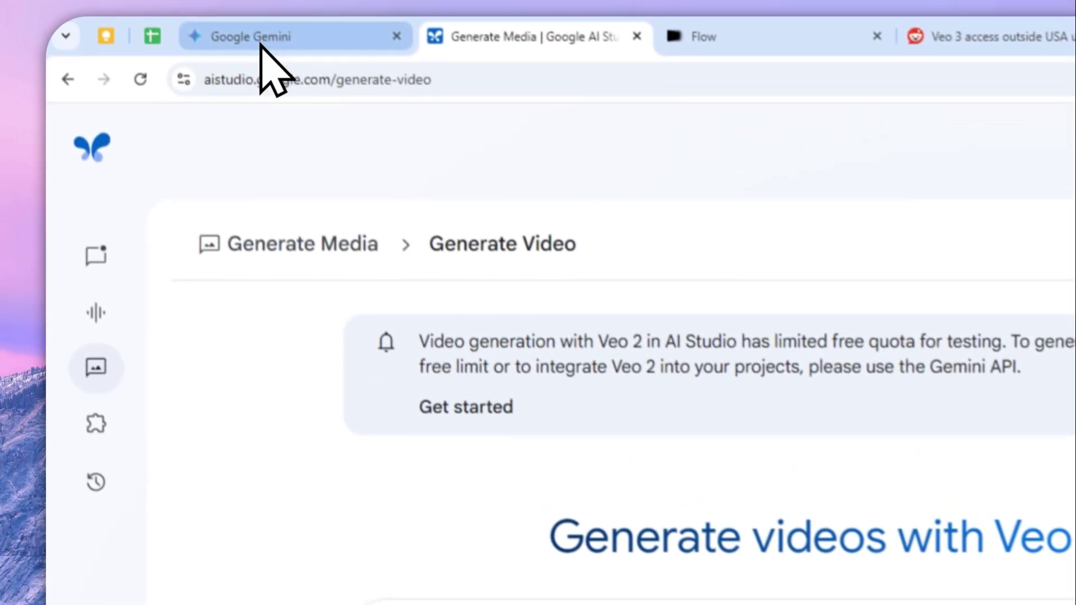
Copy 'cat cleaning itself' from the Gemini chat and paste it as the Veo 2 prompt
click(260, 48)
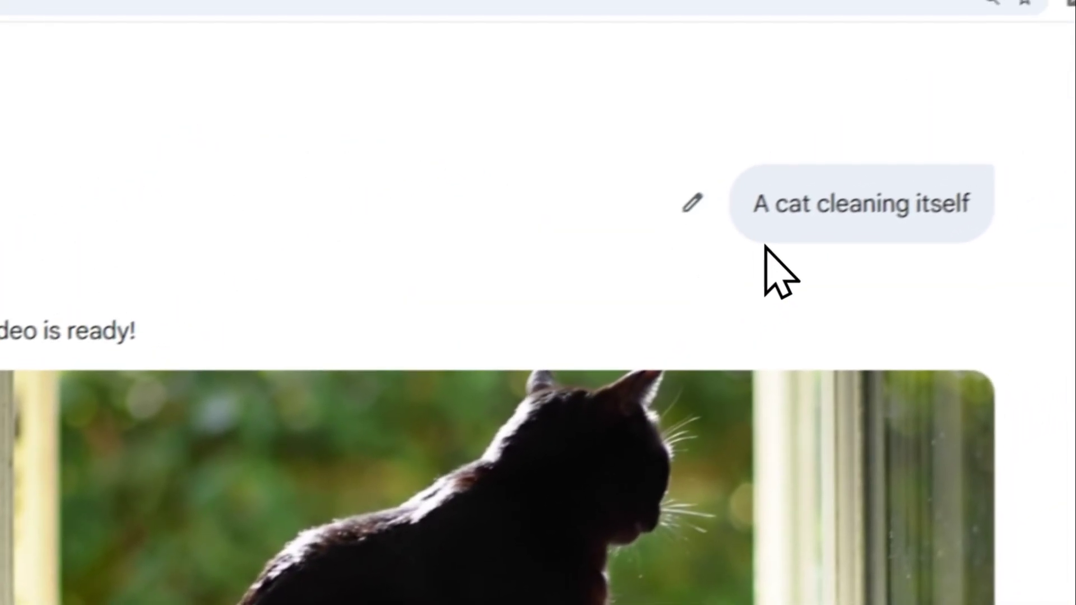
drag(746, 232, 935, 225)
right_click(866, 216)
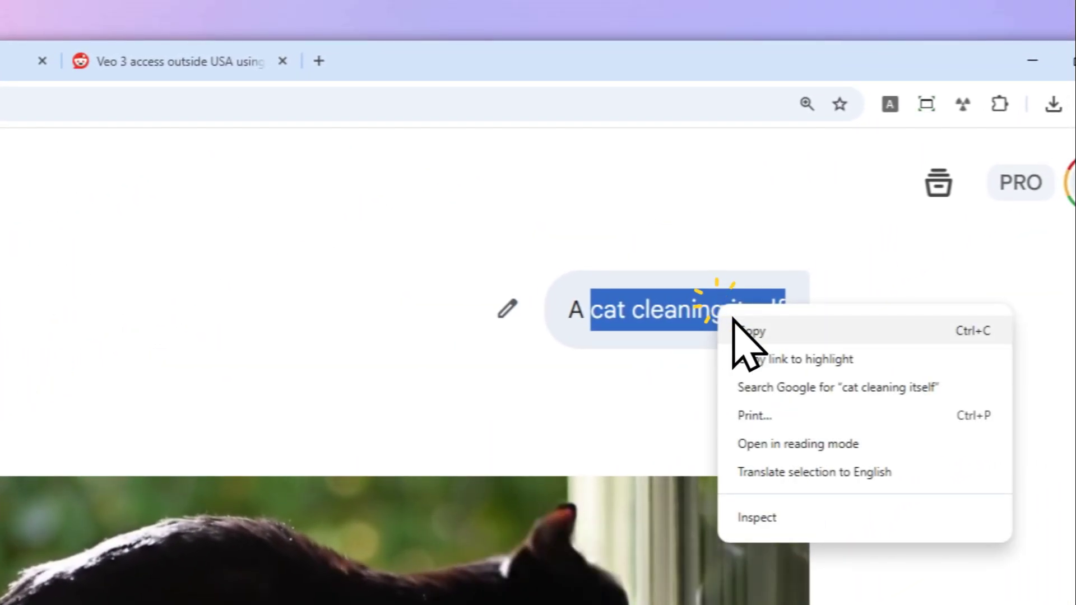
click(752, 330)
click(0, 64)
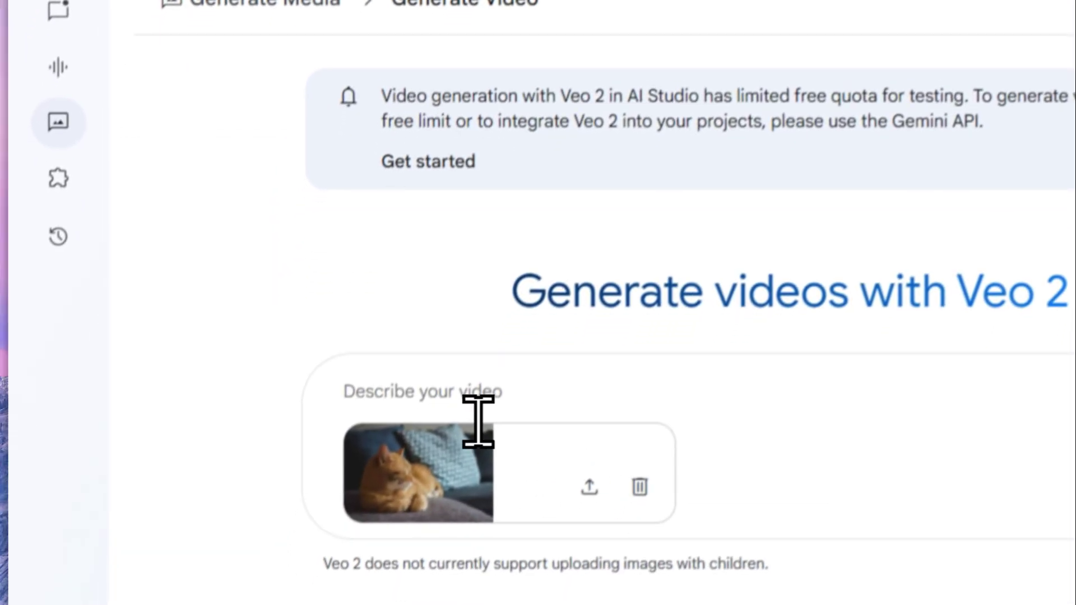
right_click(429, 395)
click(474, 166)
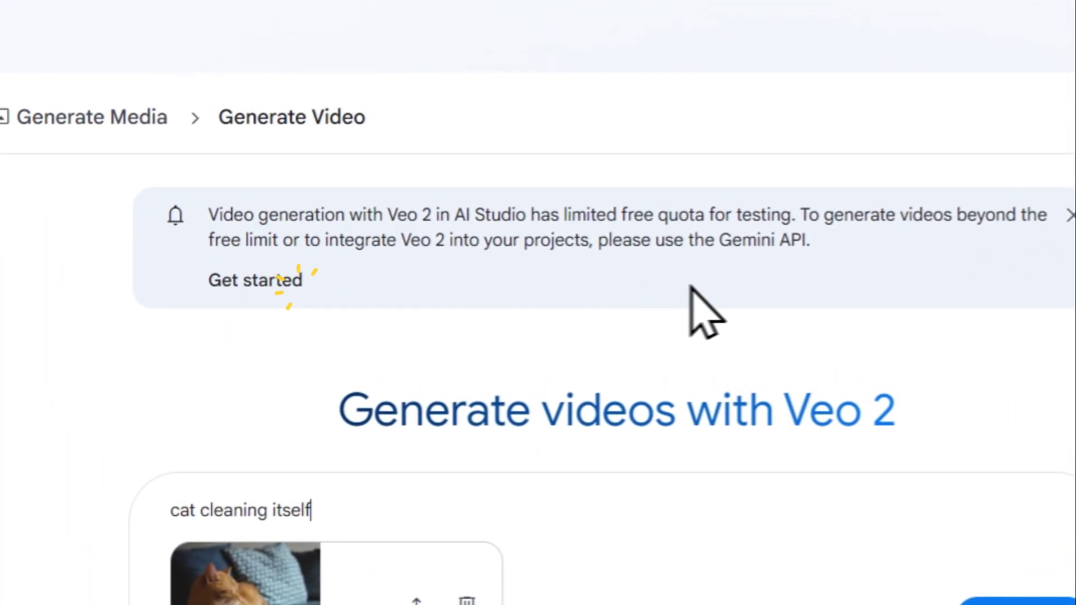
click(757, 283)
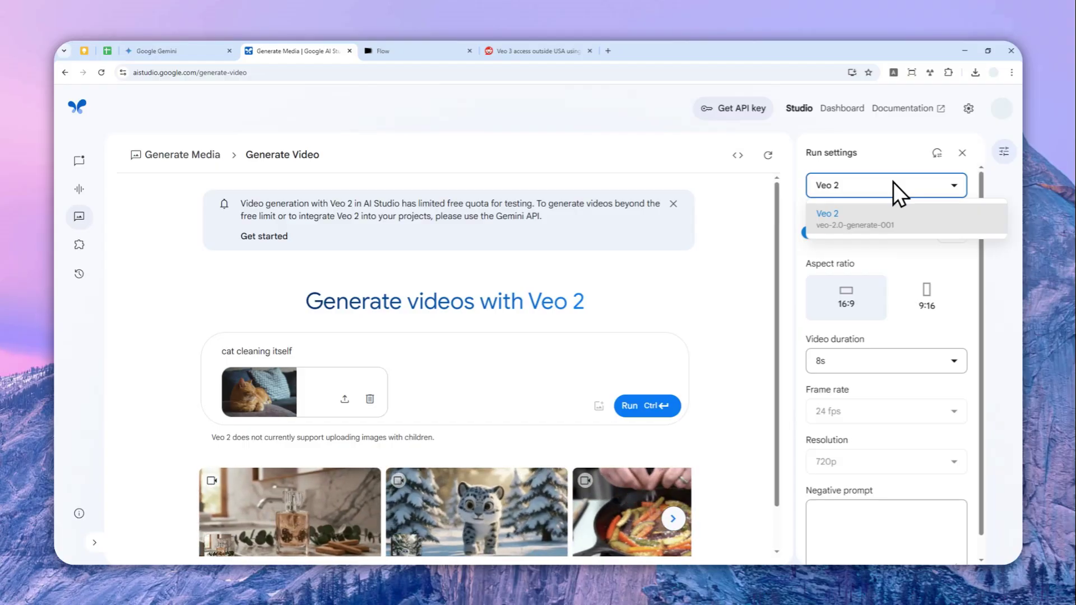
Keep Veo 2 as the model and the video duration at 8s
click(894, 183)
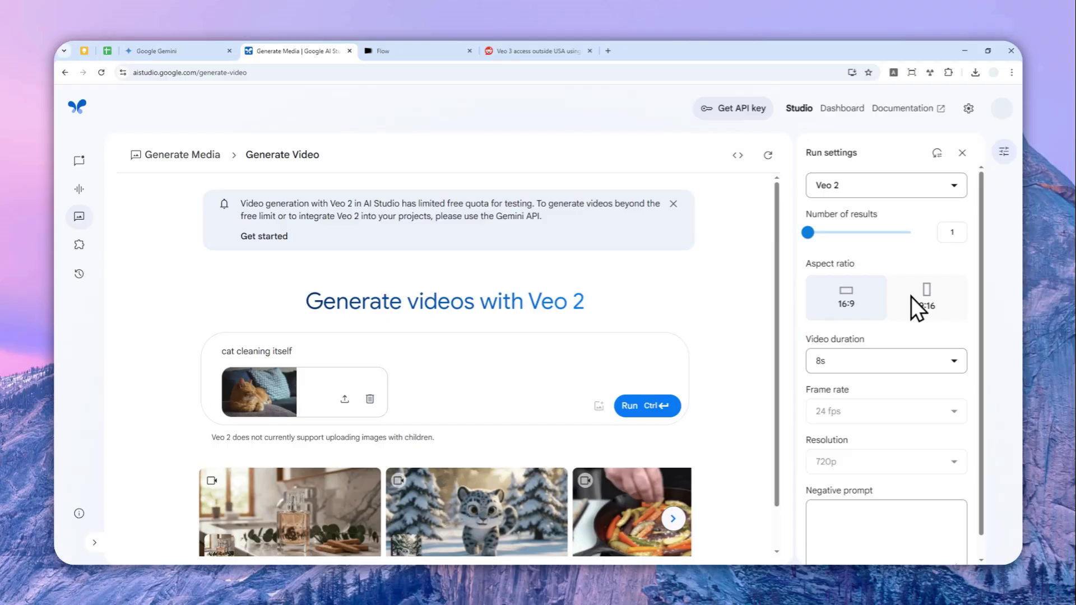
scroll(903, 308, down, 1)
click(864, 338)
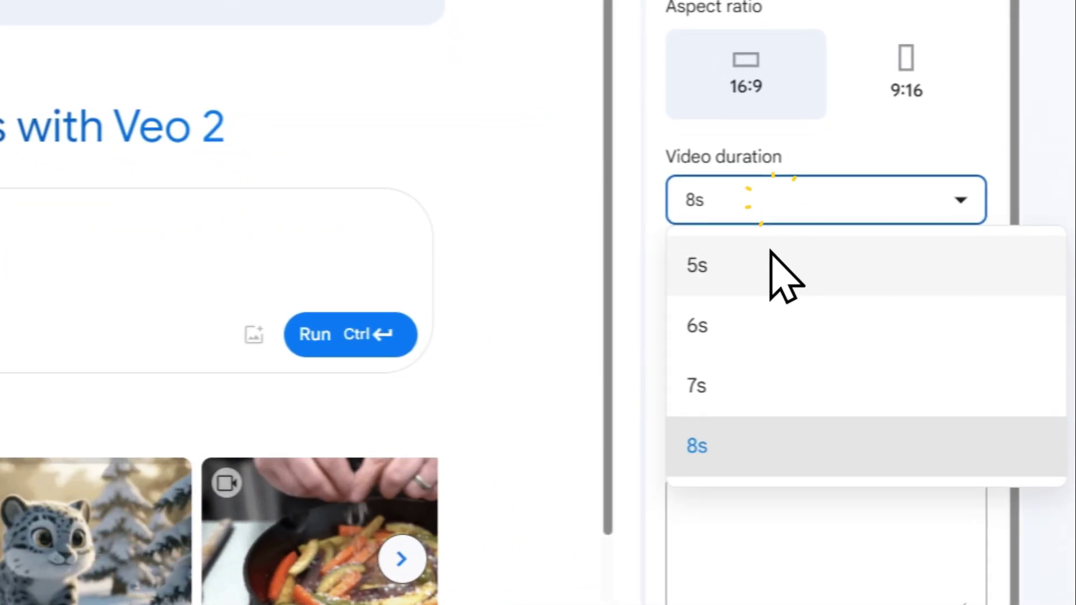
click(763, 217)
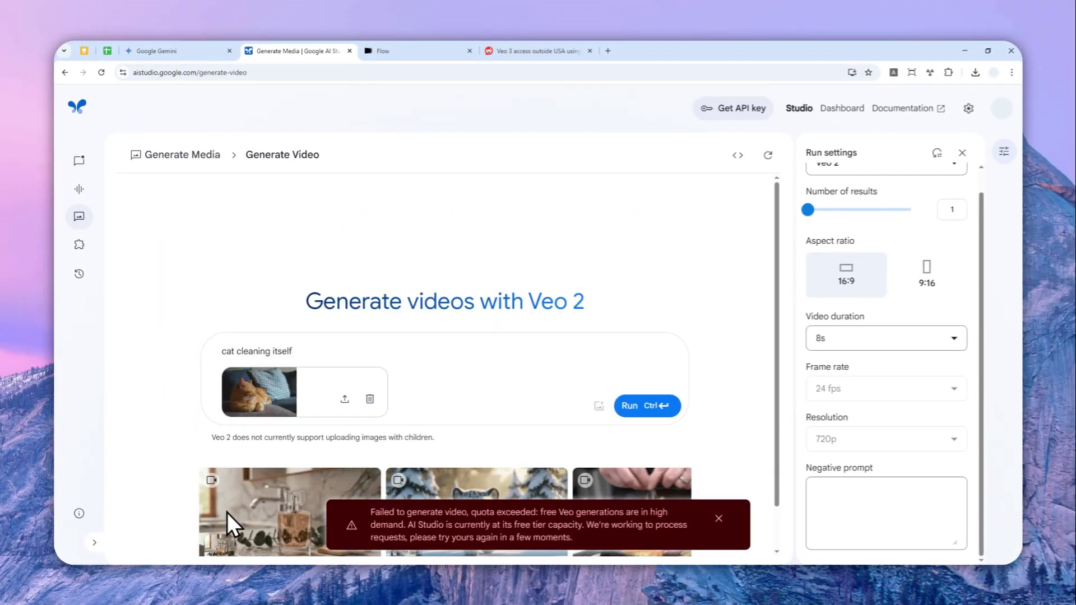
Run the orange cat video generation, retrying after the quota-exceeded error
scroll(529, 460, down, 1)
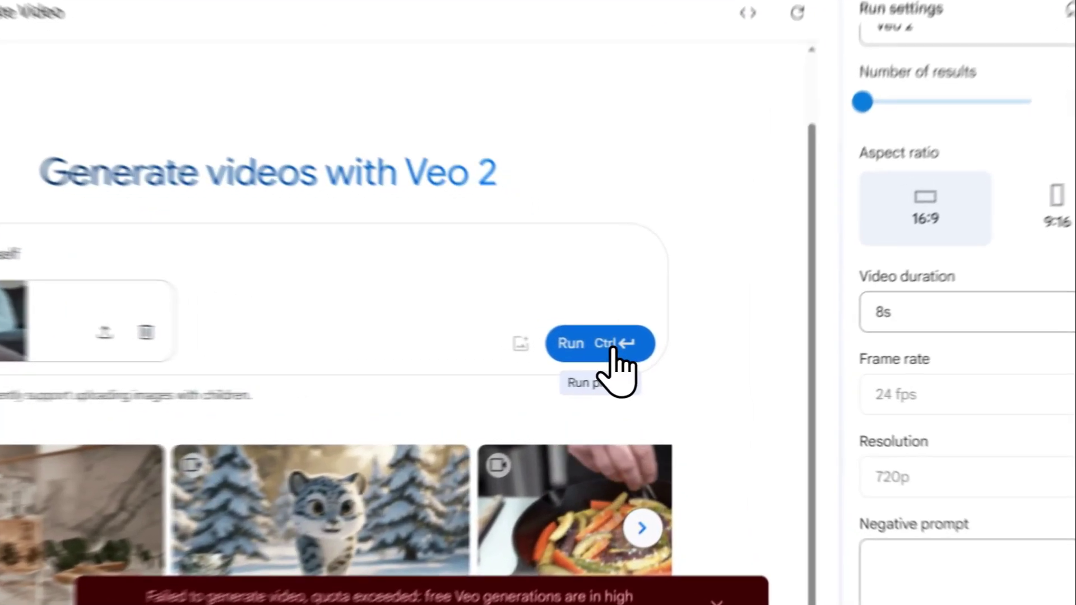
click(657, 360)
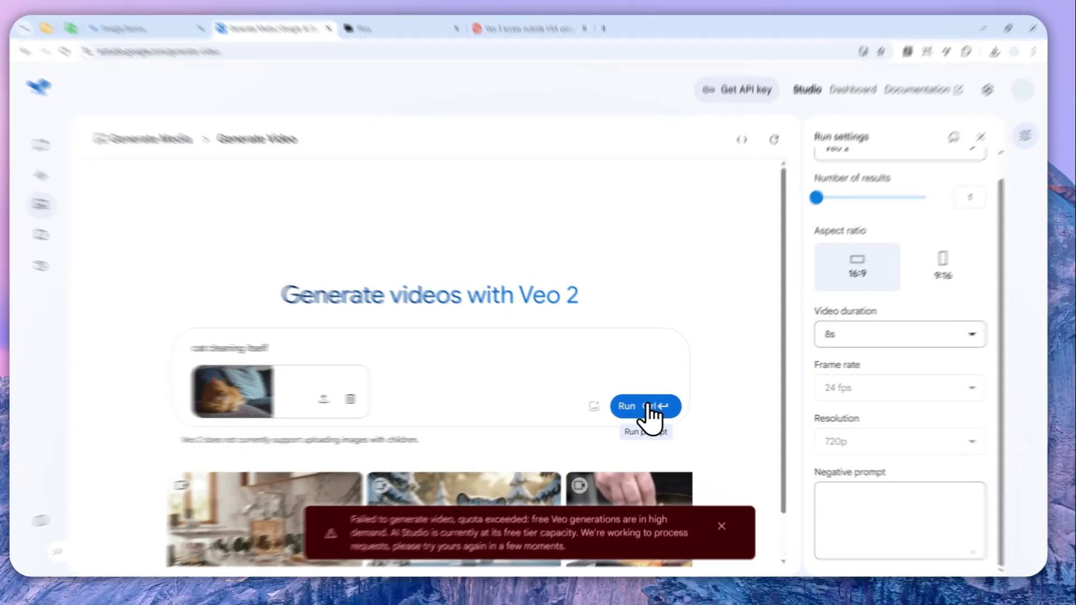
click(651, 407)
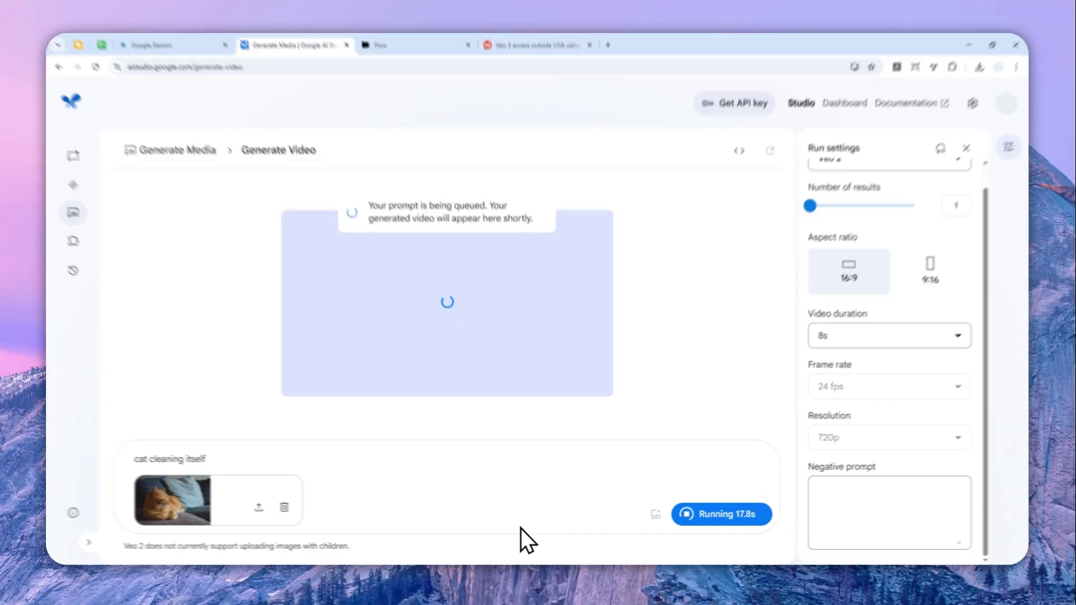
Open the 0:08 orange cat video in the Generated Video viewer
click(512, 529)
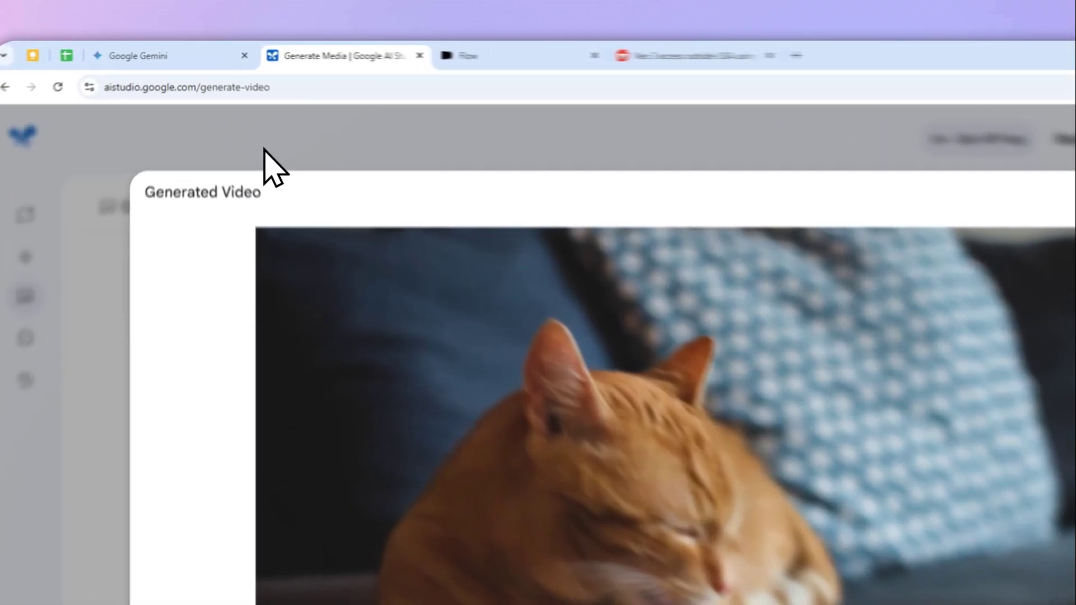
Close the Generated Video viewer
click(247, 119)
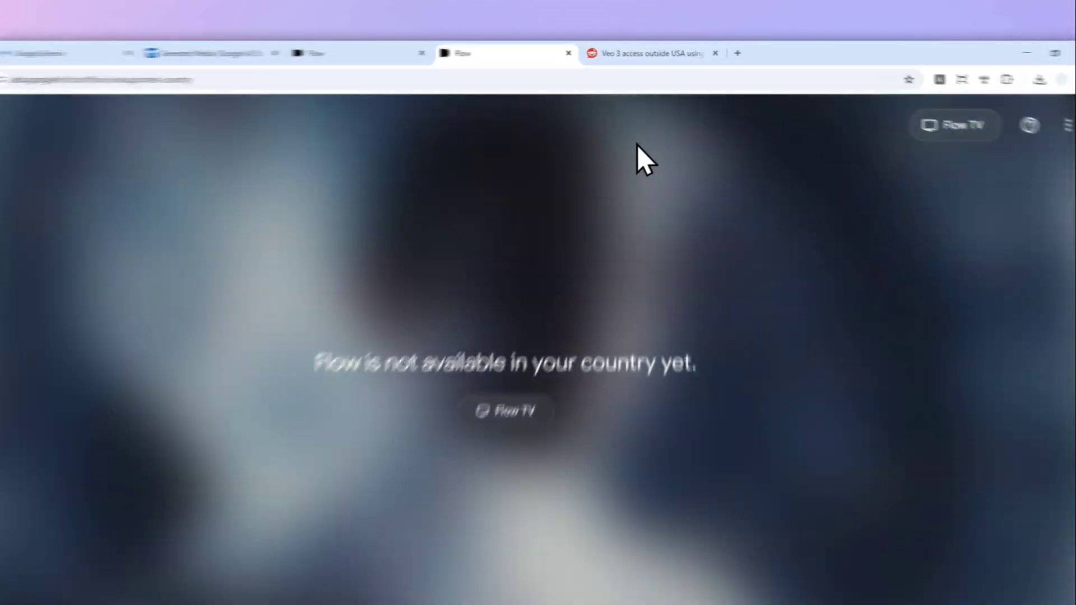
click(655, 48)
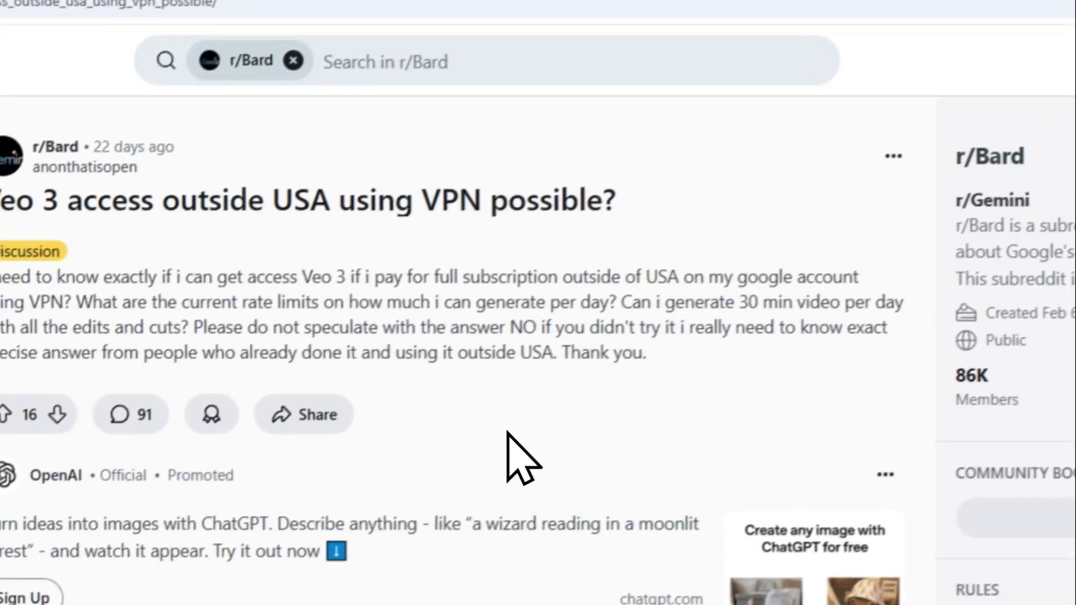
scroll(517, 457, down, 5)
triple_click(533, 356)
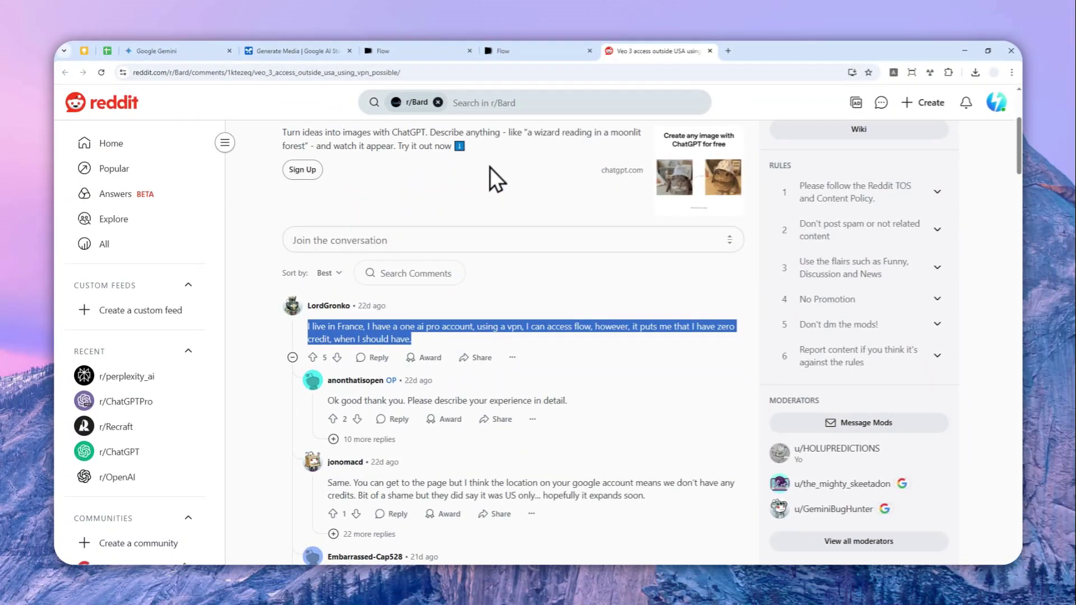
click(517, 47)
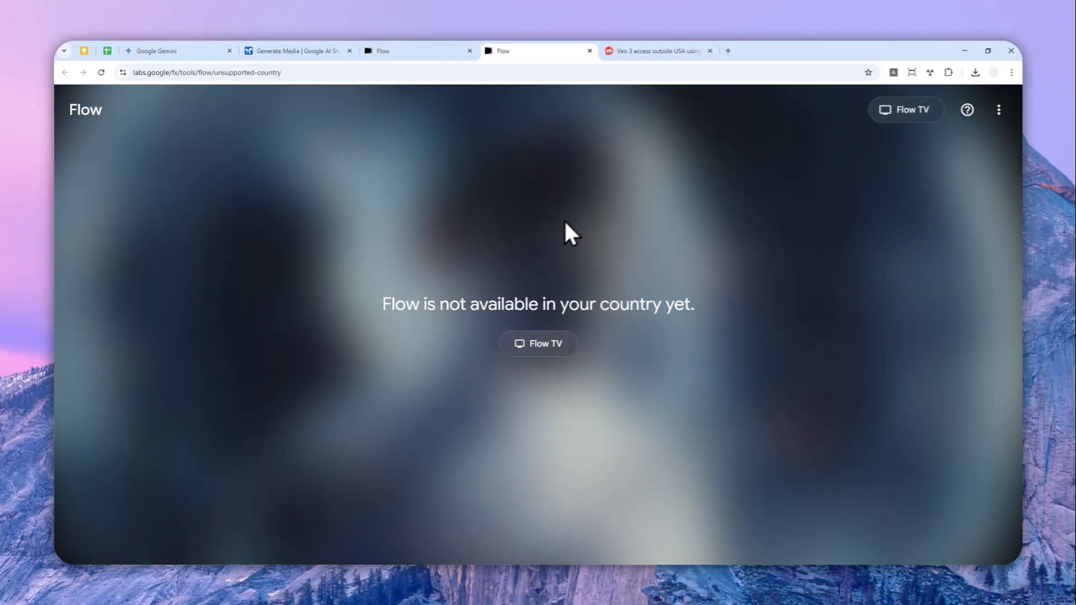
click(670, 50)
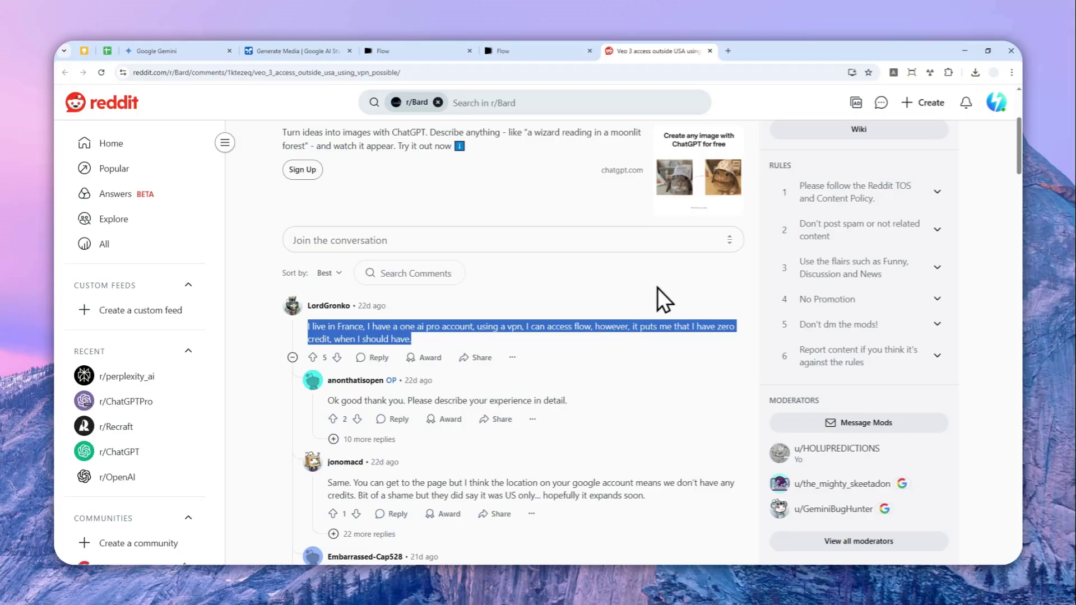
scroll(613, 330, up, 3)
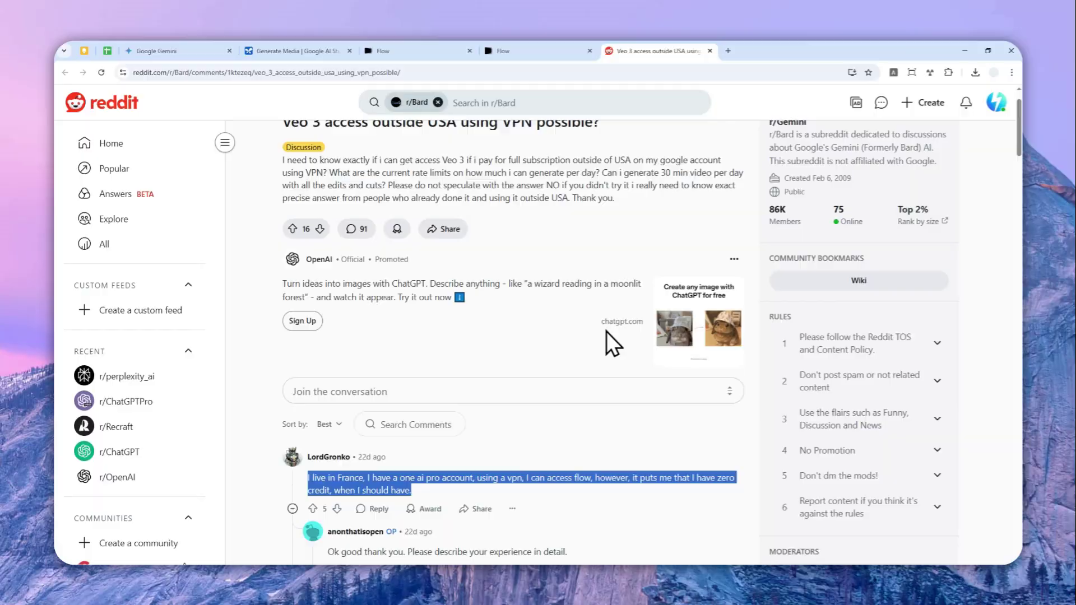
scroll(603, 331, down, 2)
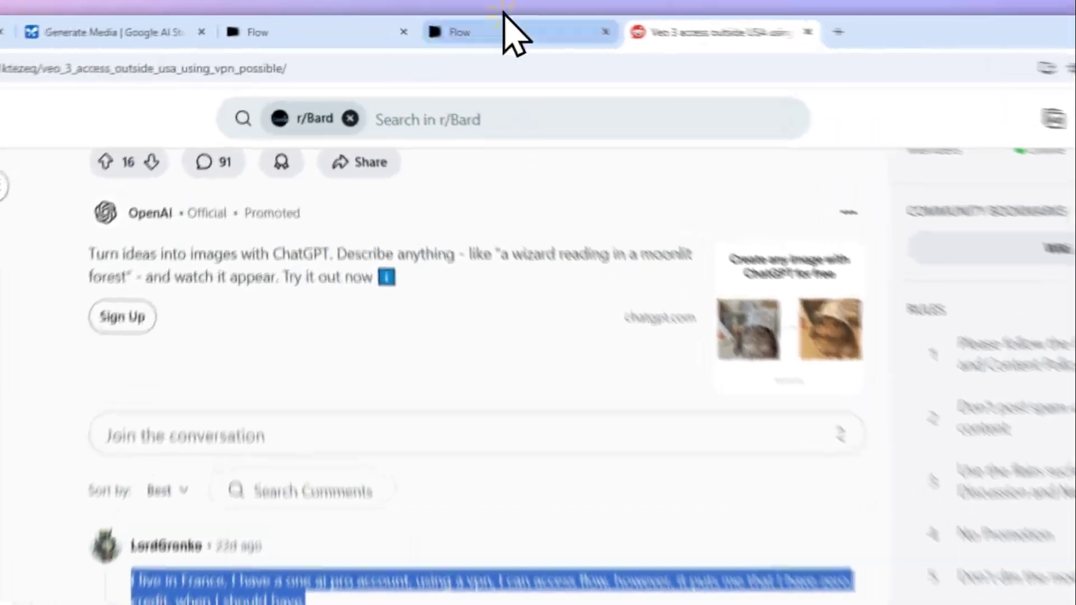
click(508, 30)
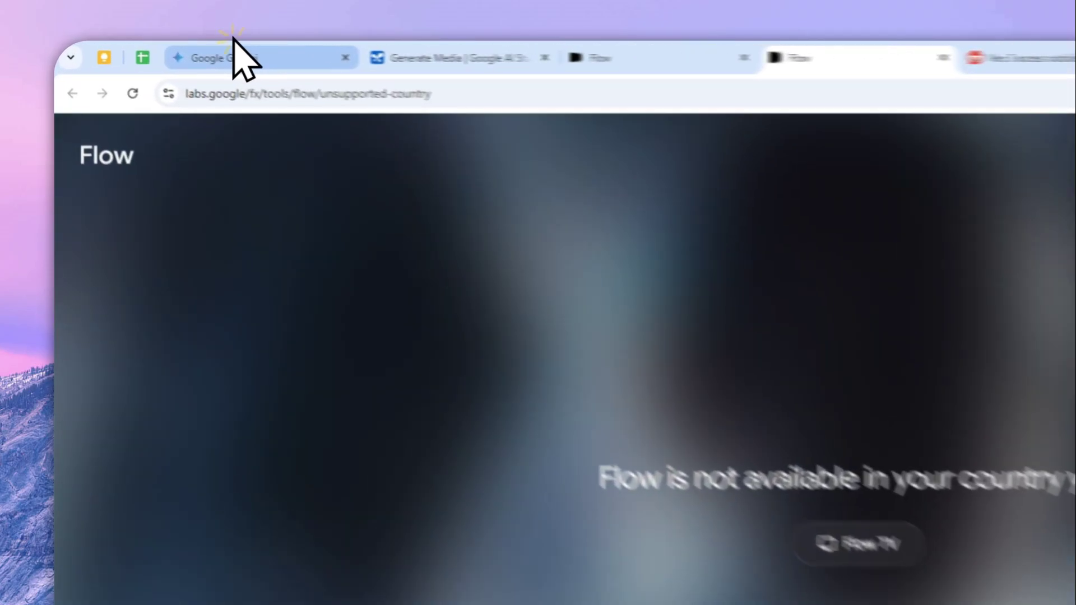
Return to the Gemini chat to revisit the finished black cat video
click(163, 48)
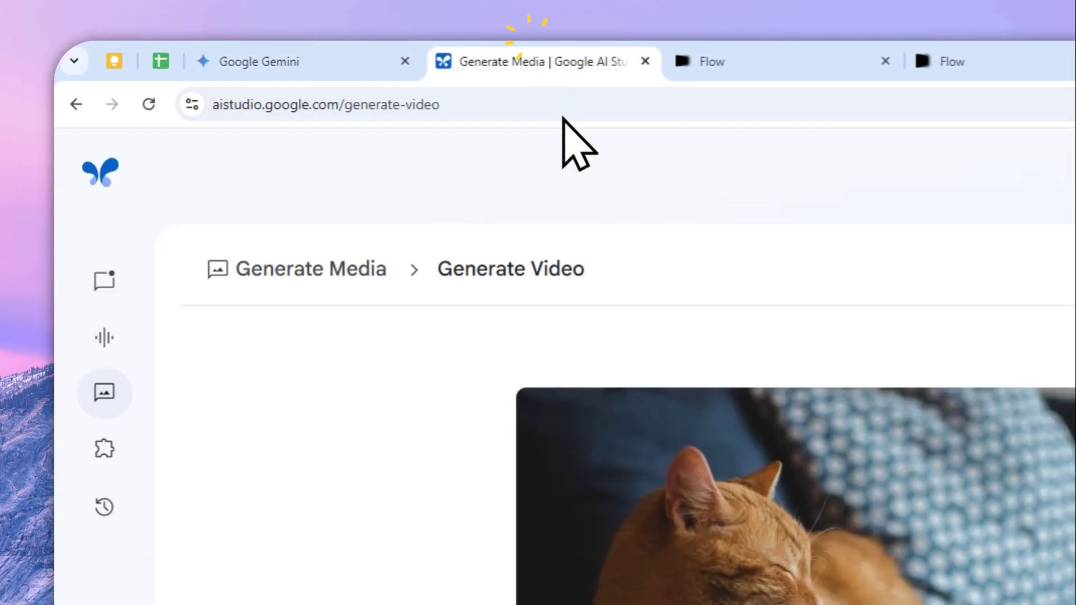